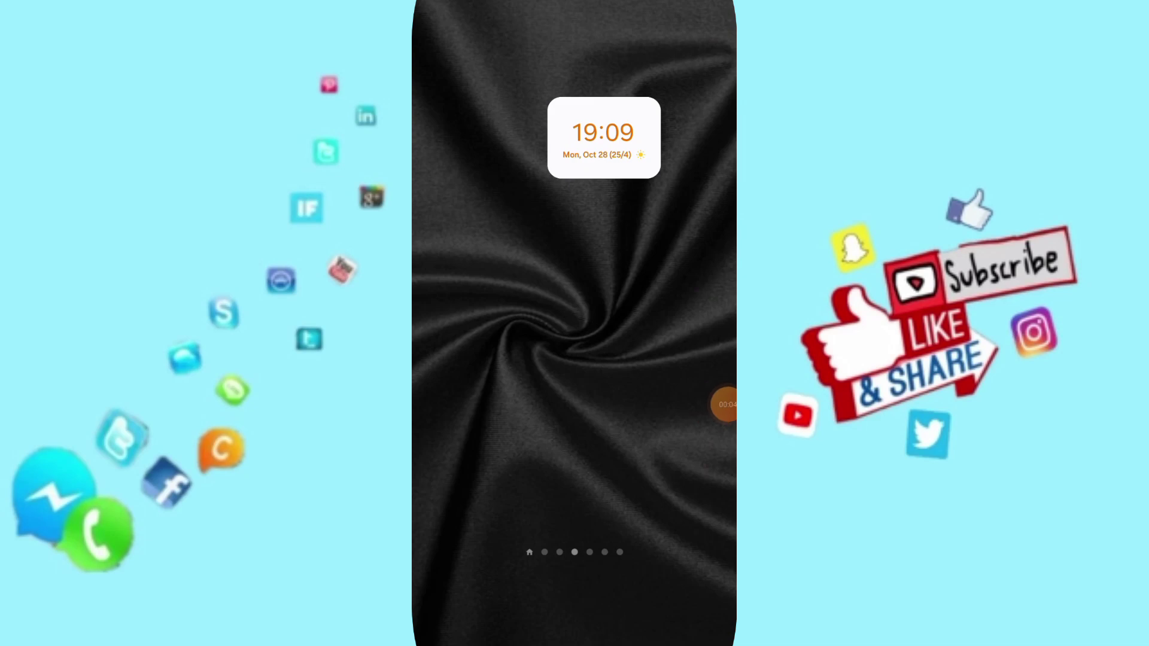
Swipe up on the home screen to reach the app drawer for Settings.
left_click_drag(574, 539, 575, 270)
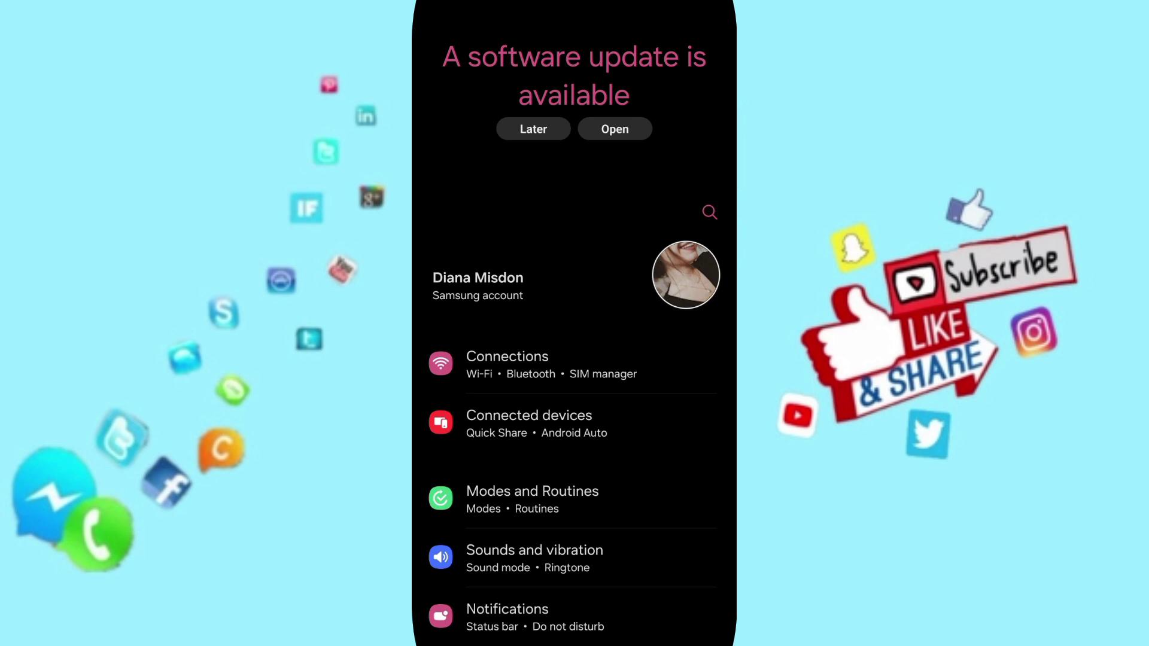
scroll(575, 360, "down", 10)
Show the installed apps list and start a name search to find Sleep Monitor.
left_click(575, 211)
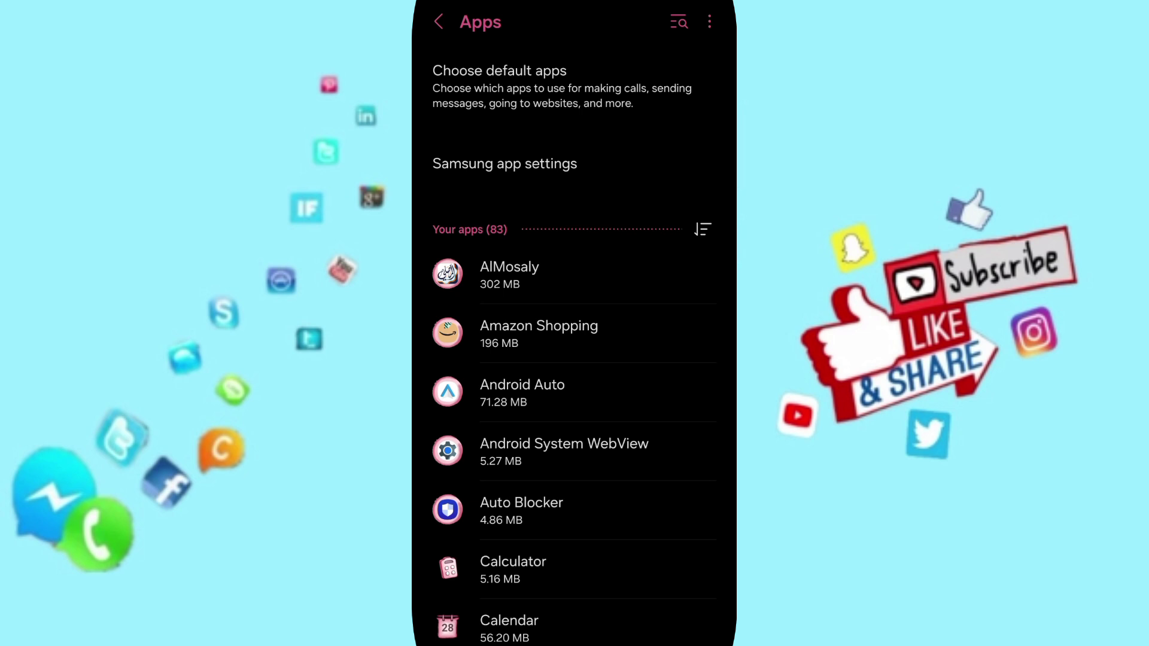
left_click(679, 22)
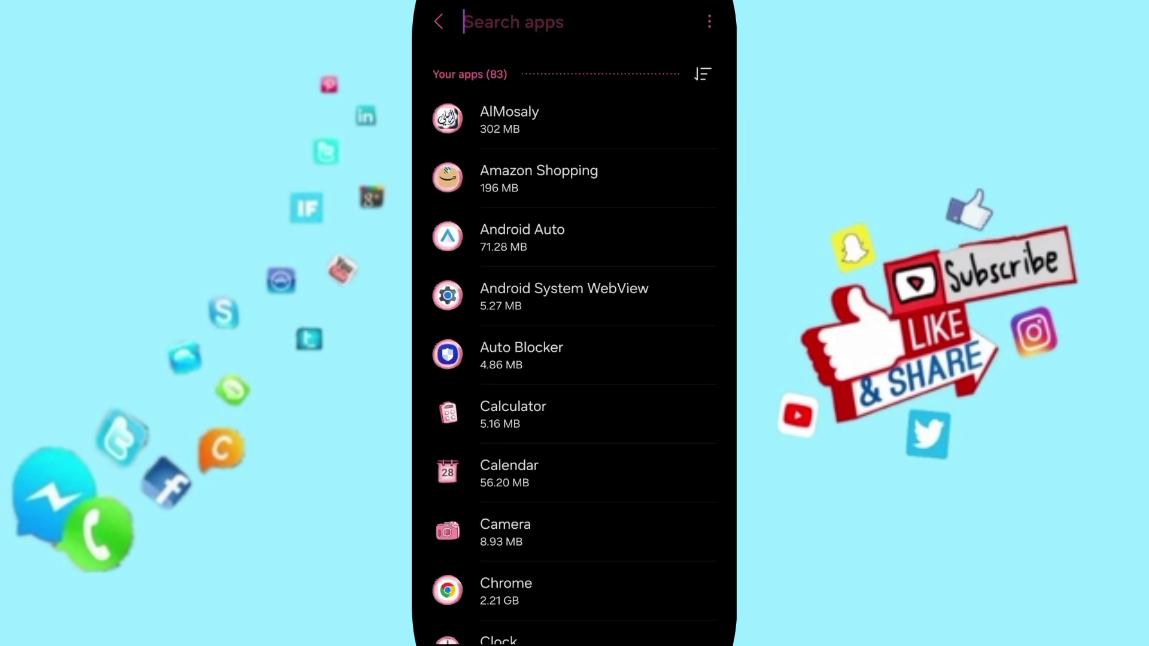
type("sl")
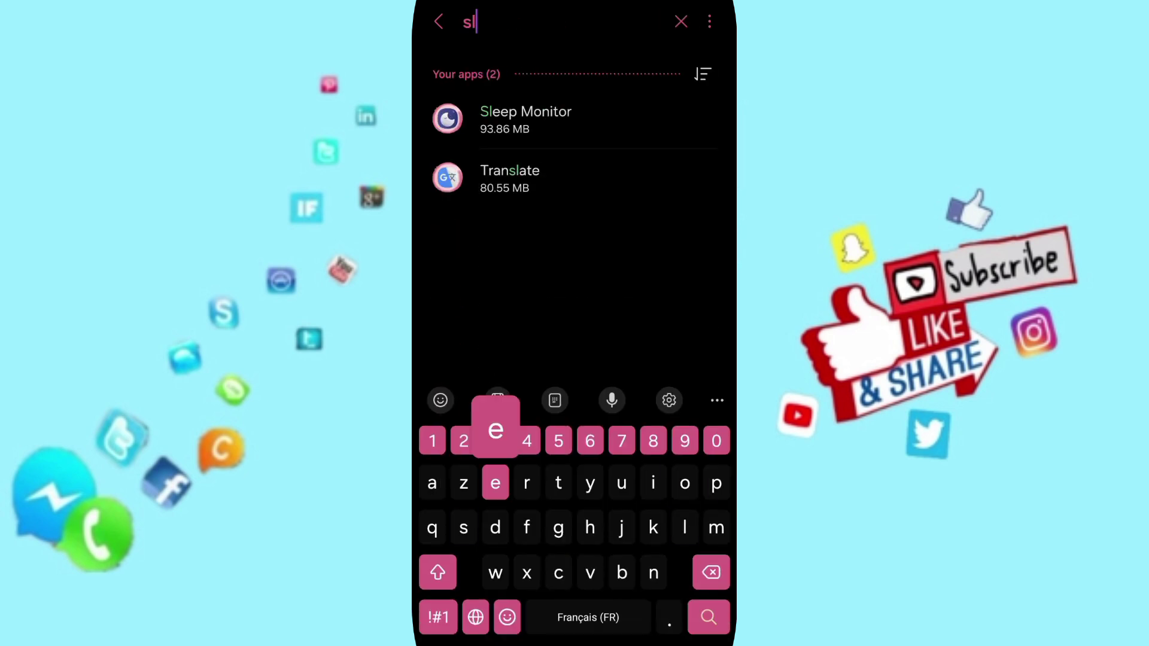
type("e")
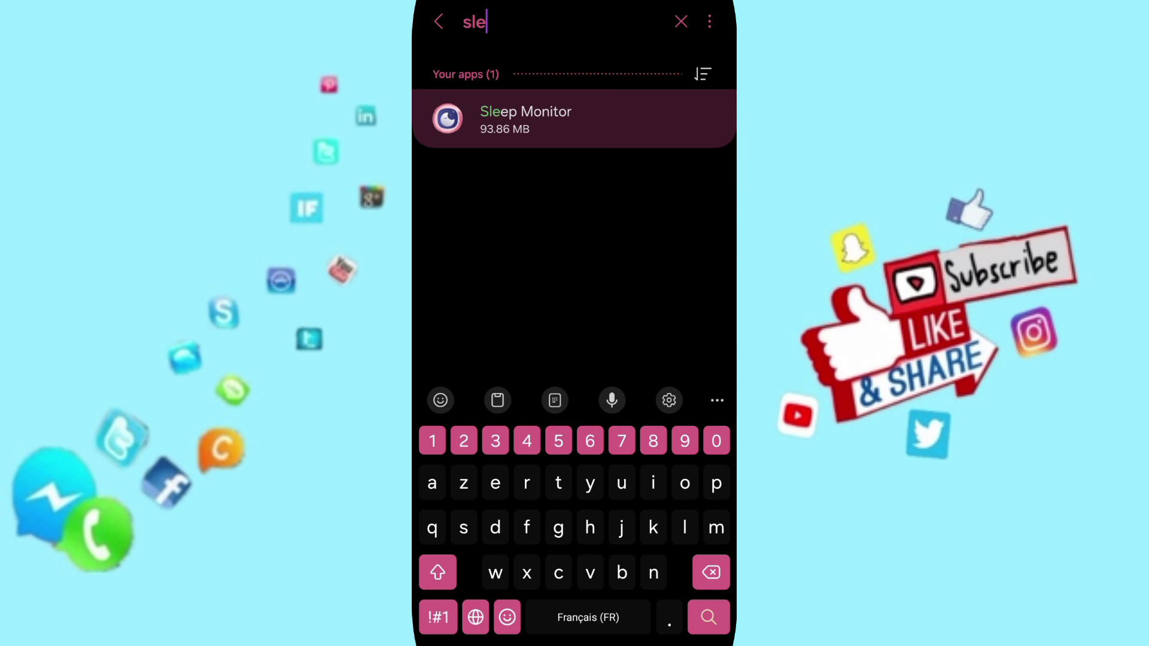
Force stop Sleep Monitor from its App info and go to its storage details.
left_click(525, 118)
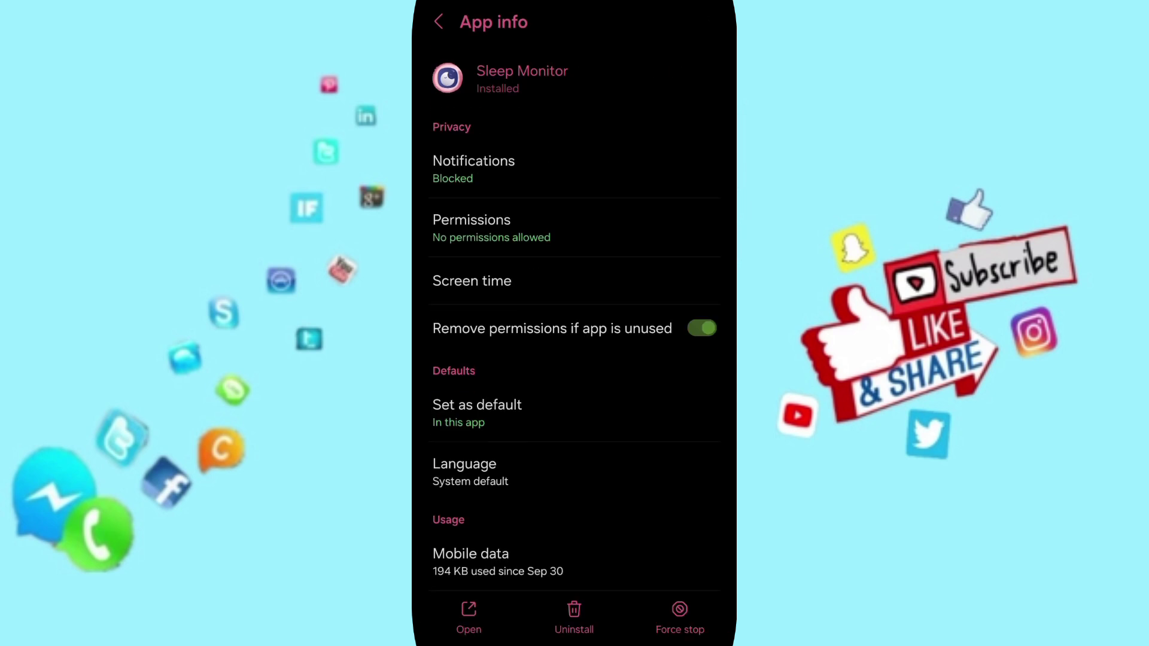
scroll(574, 323, "down", 3)
left_click(680, 620)
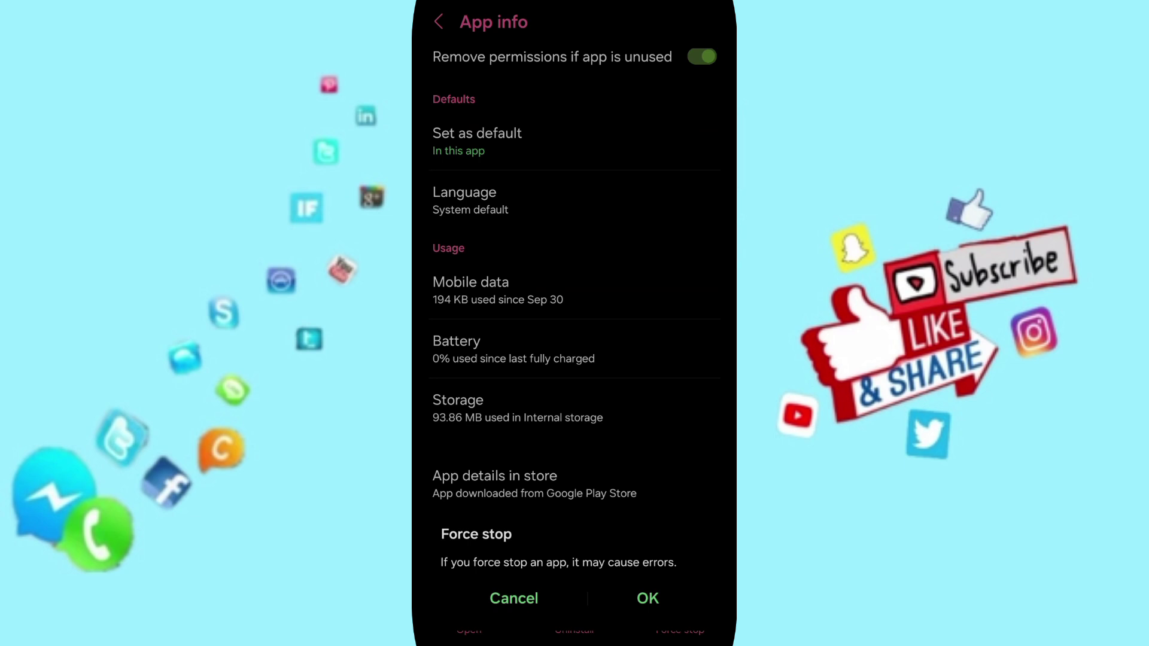
left_click(513, 598)
left_click(518, 409)
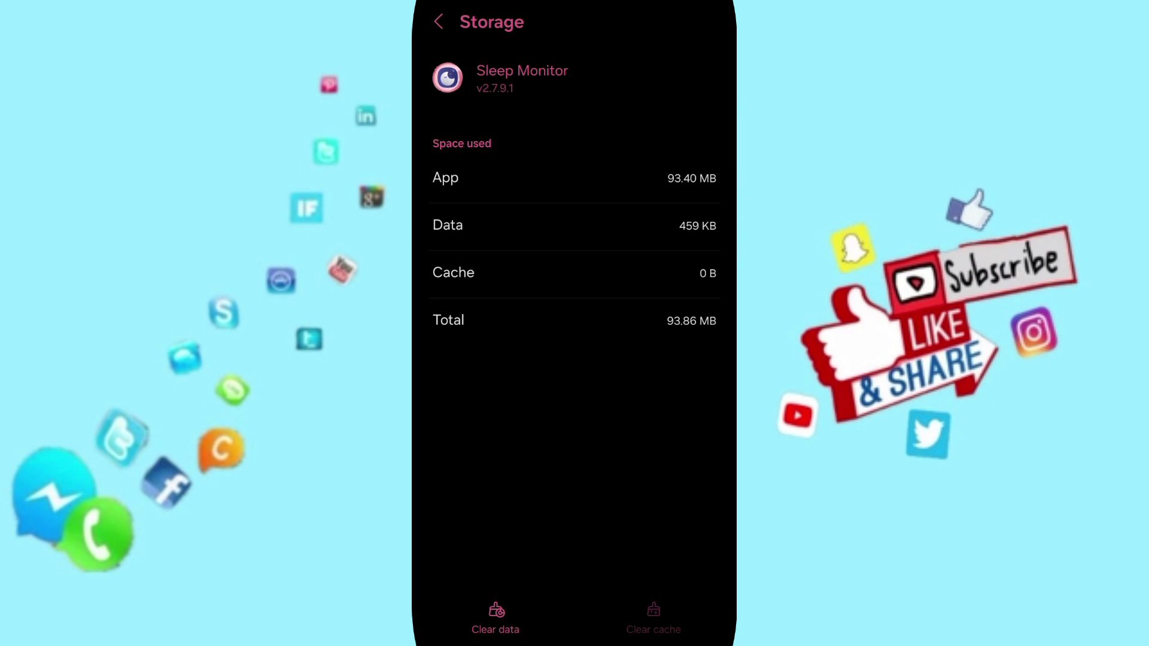
From Quick Settings, switch airplane mode on, restore Wi-Fi, then switch airplane mode off.
left_click_drag(575, 641, 575, 404)
left_click_drag(575, 4, 575, 360)
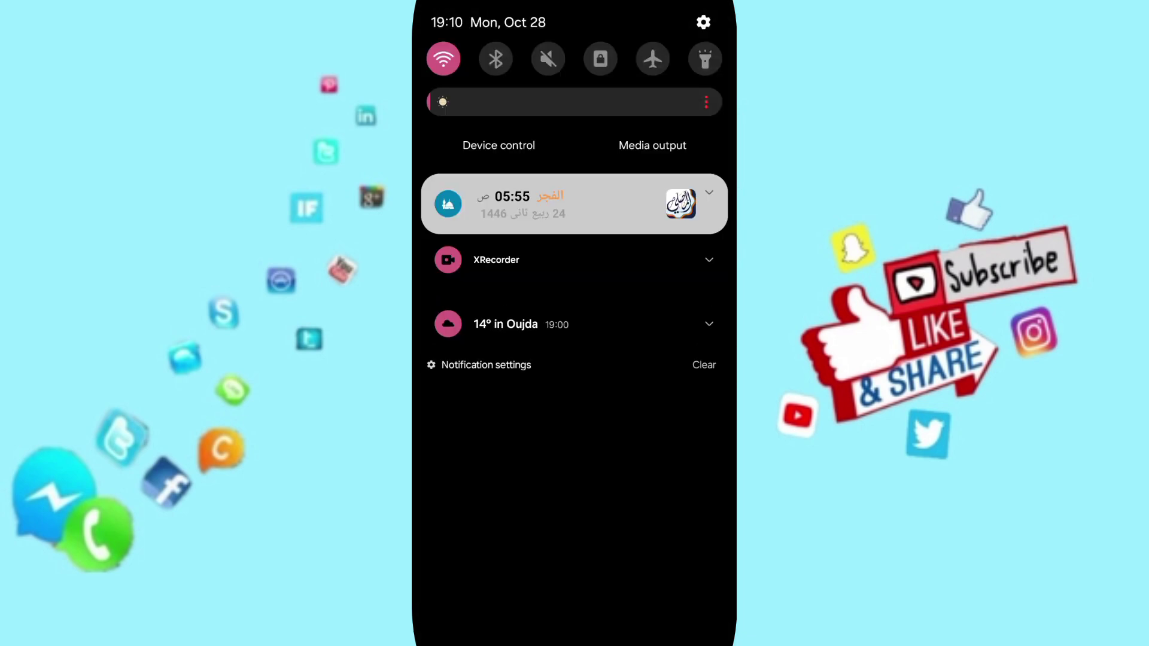
left_click(653, 58)
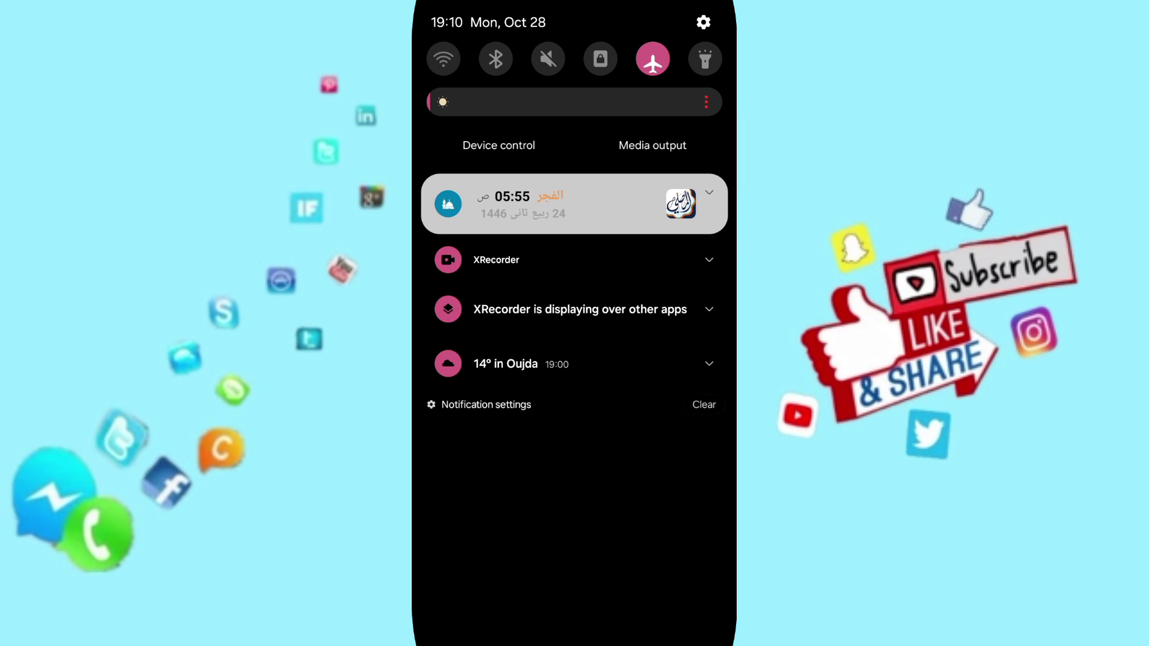
left_click(444, 60)
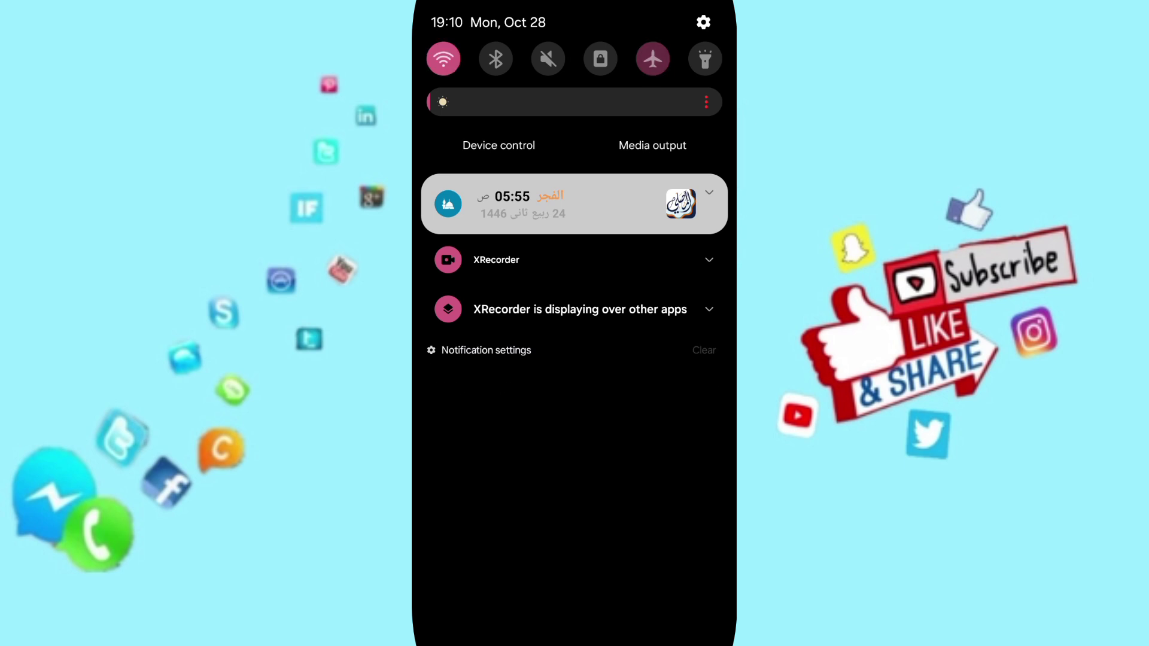
left_click(652, 59)
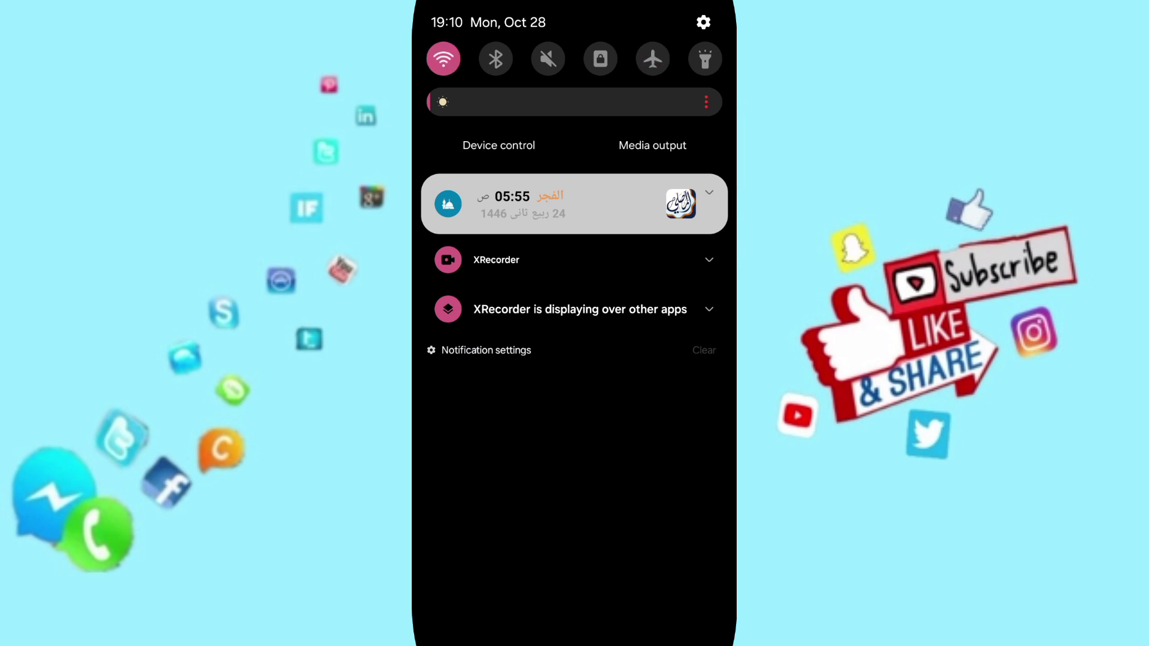
left_click_drag(575, 449, 575, 90)
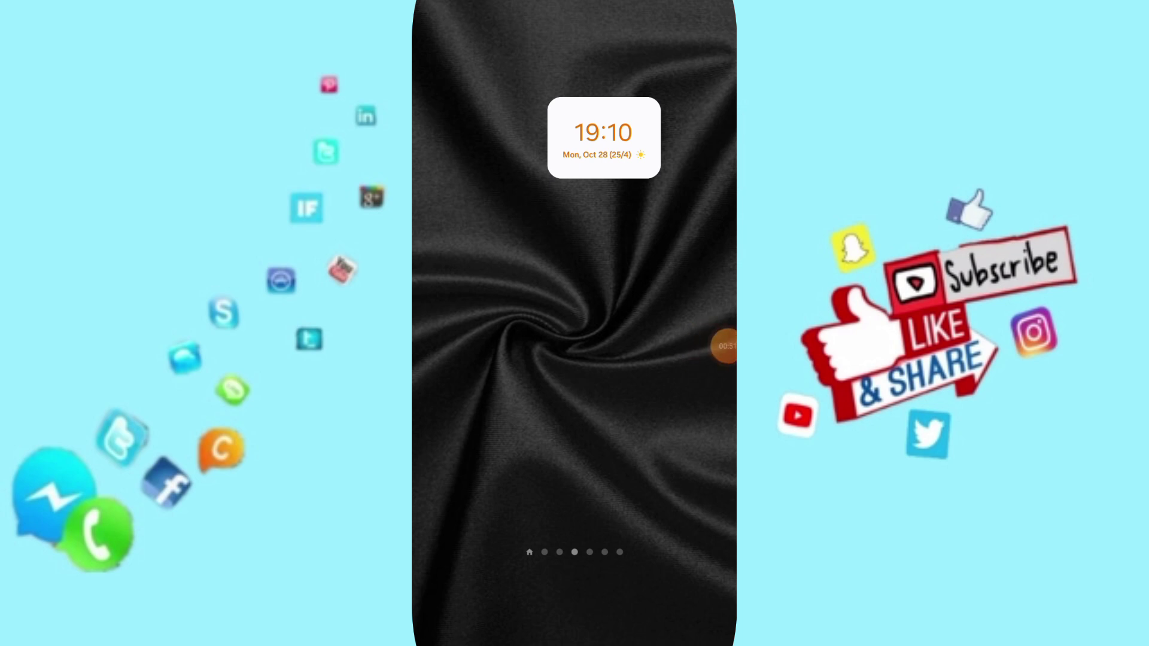
left_click_drag(725, 346, 711, 373)
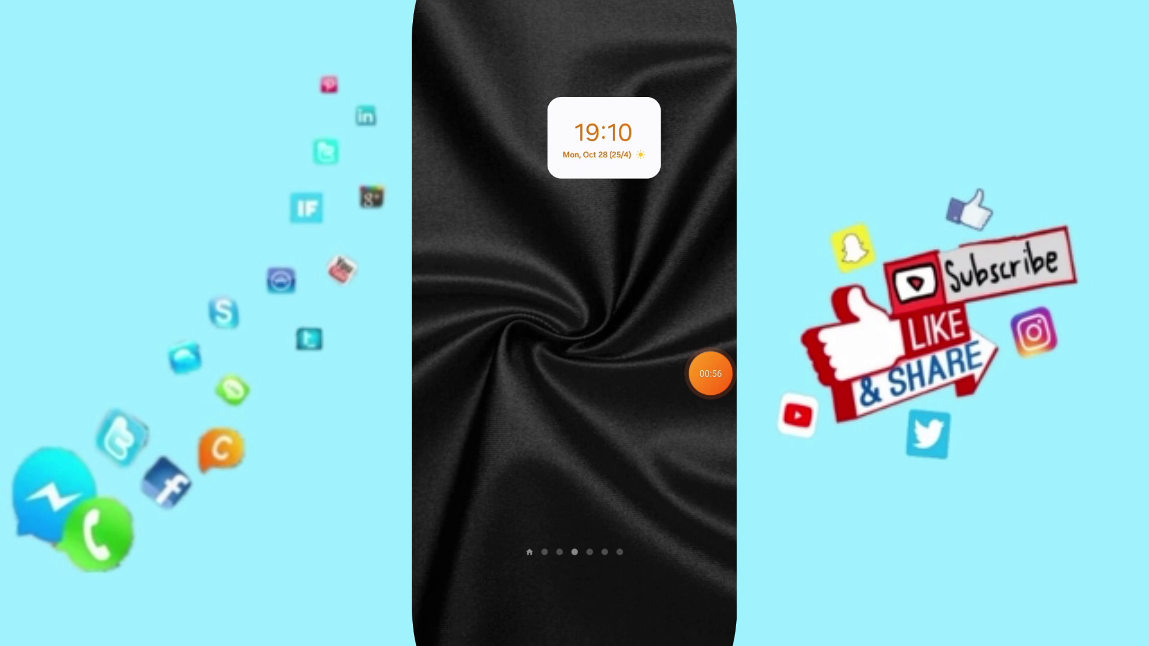
left_click_drag(725, 375, 711, 422)
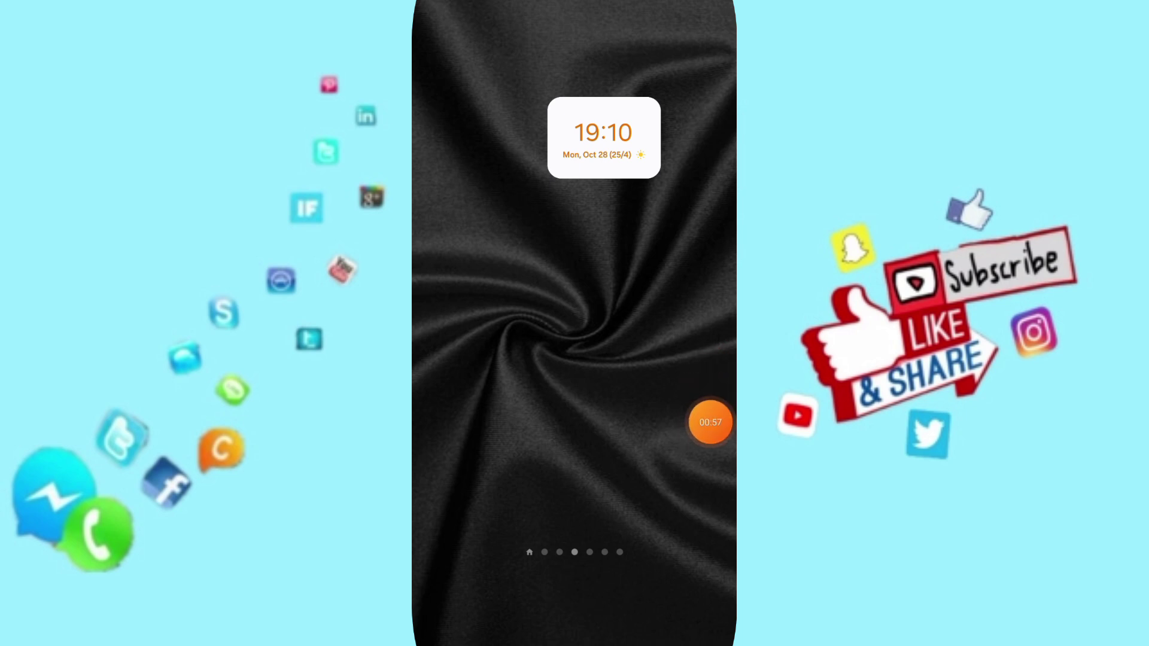